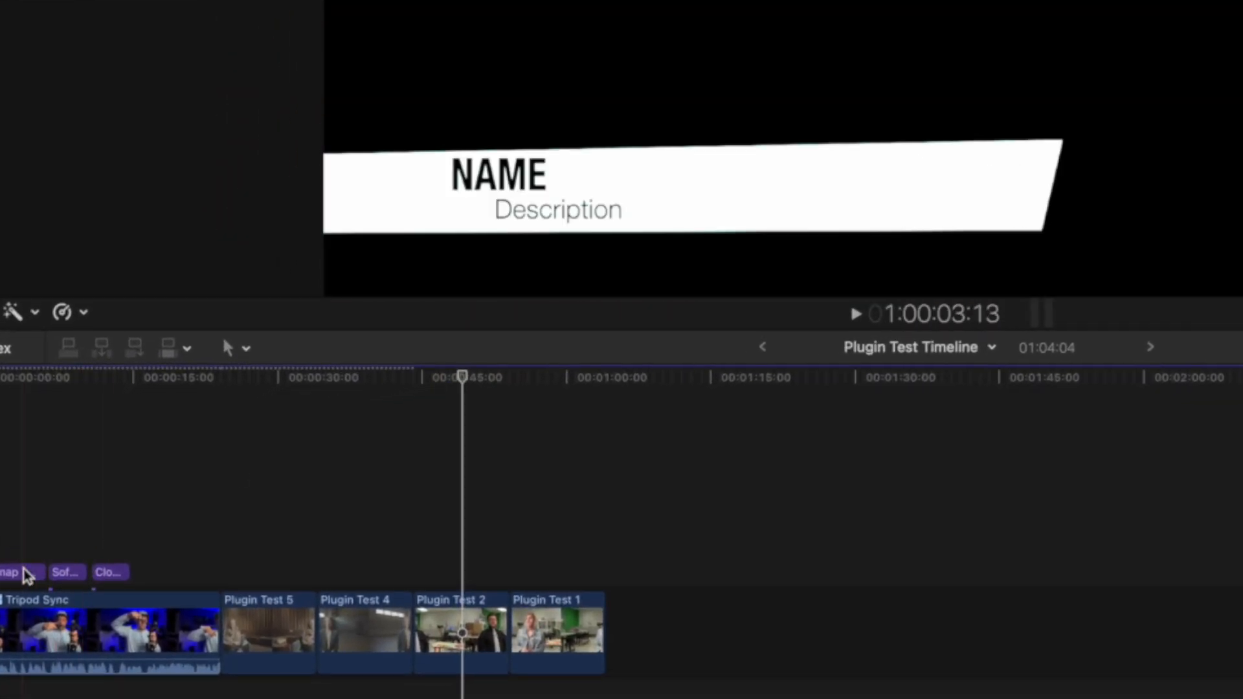
Remove the Snap - Left title from the timeline and place the Background Blur V2 title above the Plugin Test 2 clip
{"action": "left_click_drag", "start_coordinate": [26, 575], "coordinate": [456, 563]}
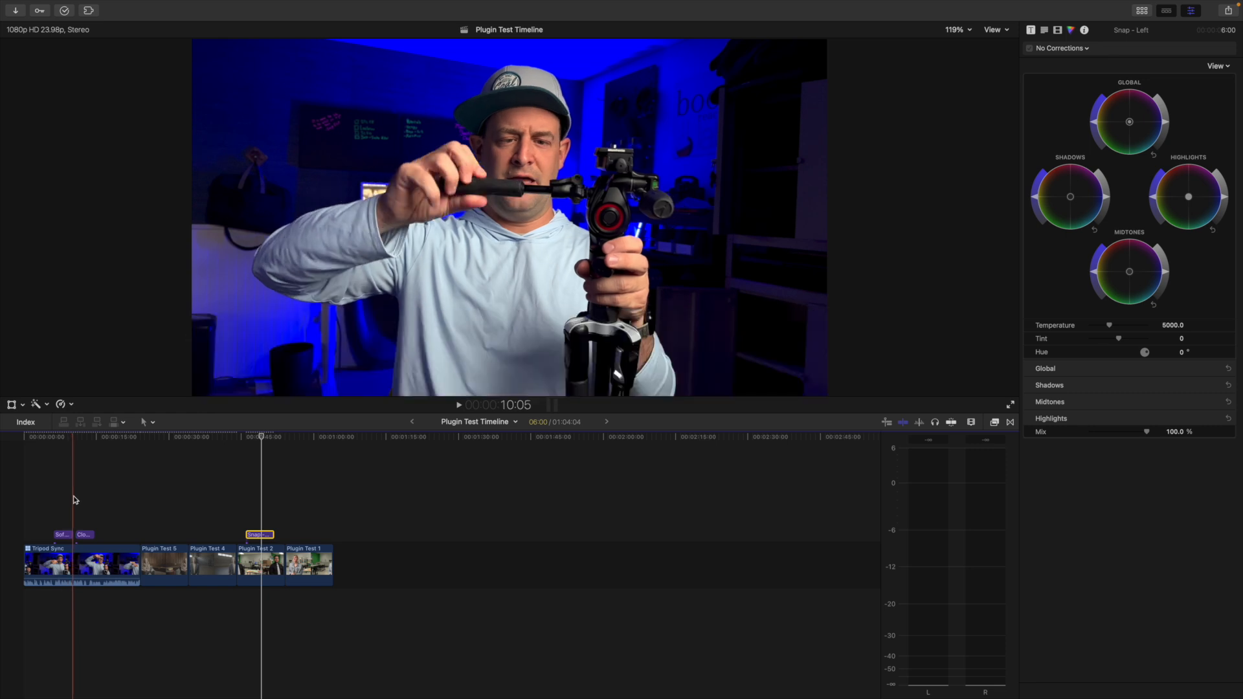
{"action": "key", "text": "Delete"}
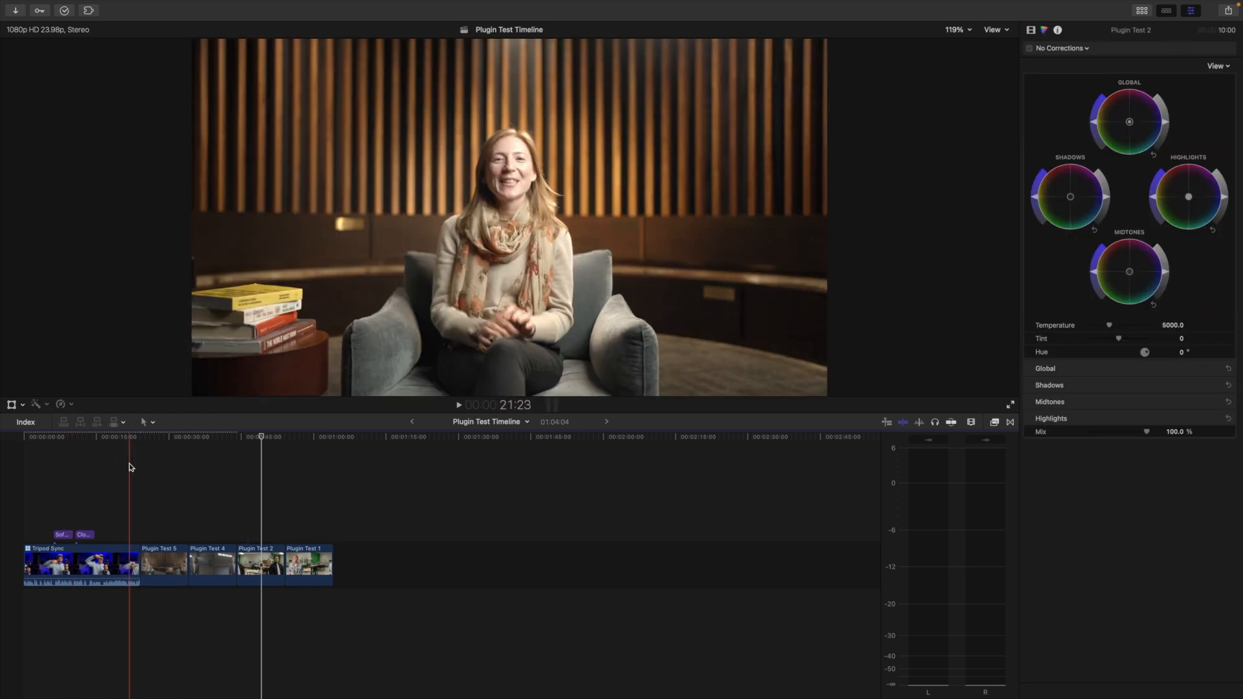
{"action": "key", "text": "alt+super+1"}
{"action": "left_click_drag", "start_coordinate": [309, 83], "coordinate": [261, 535]}
{"action": "key", "text": "ctrl+super+1"}
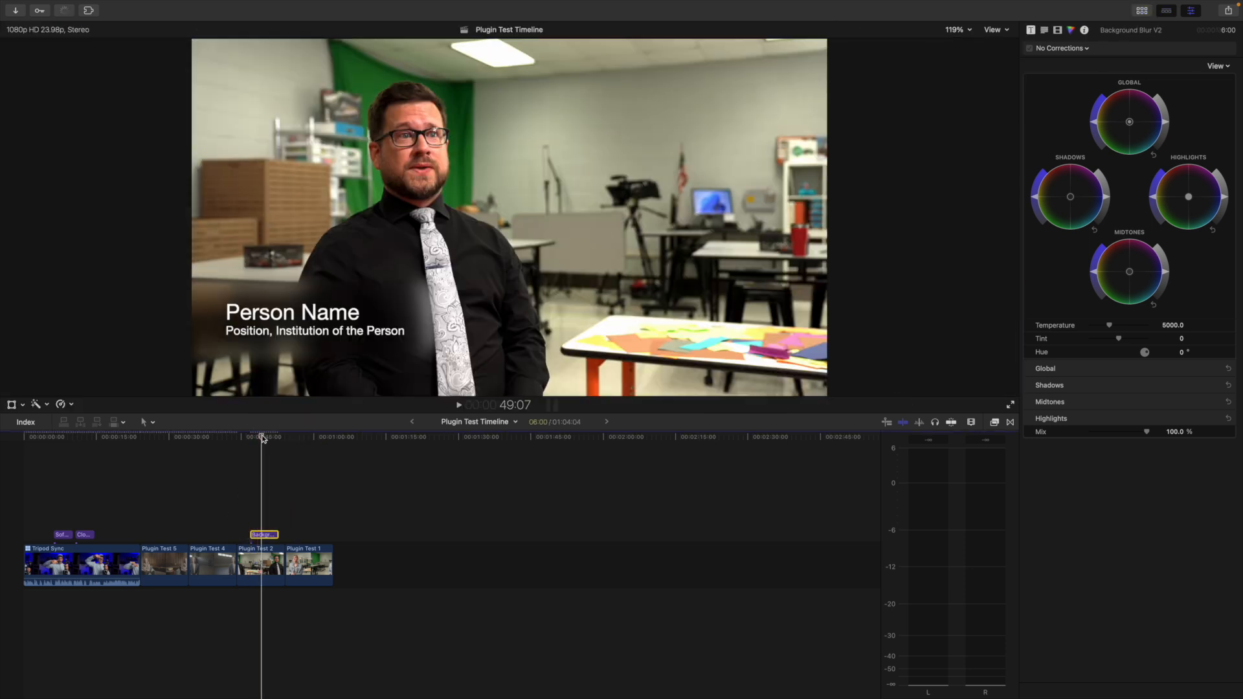
{"action": "left_click_drag", "start_coordinate": [261, 438], "coordinate": [265, 440]}
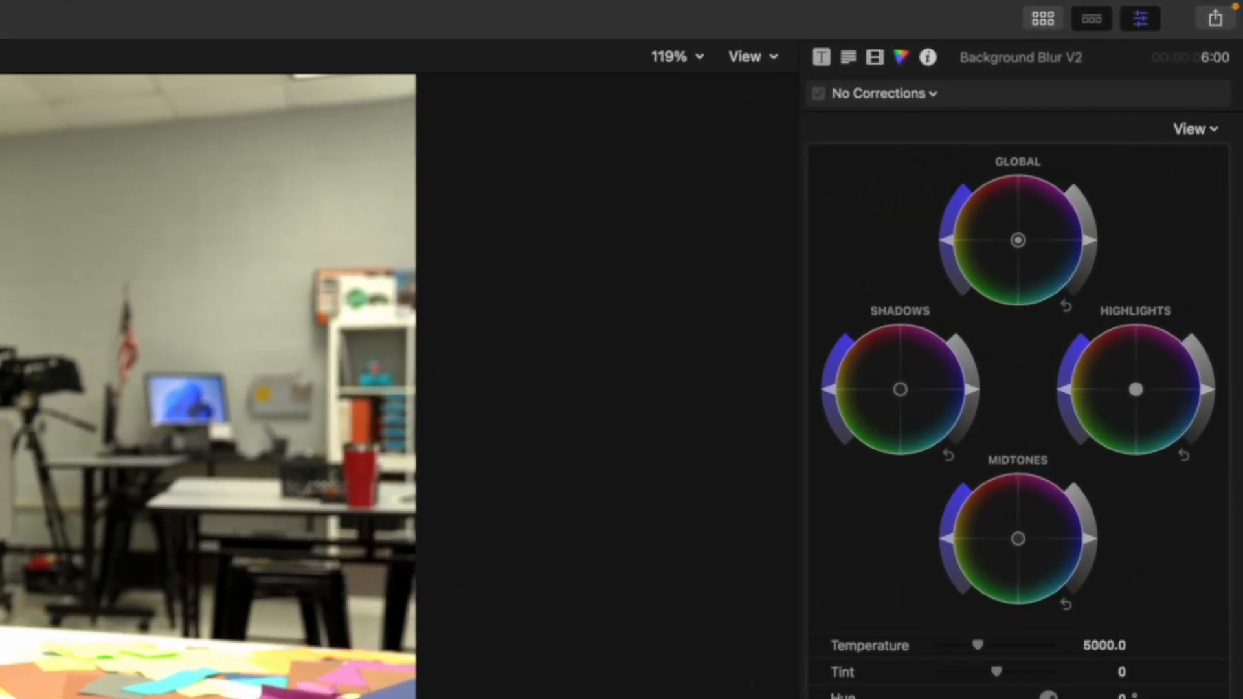
Compare Left and Right justification in the Background Blur V2 title's published parameters, ending on Right
{"action": "left_click", "coordinate": [821, 58]}
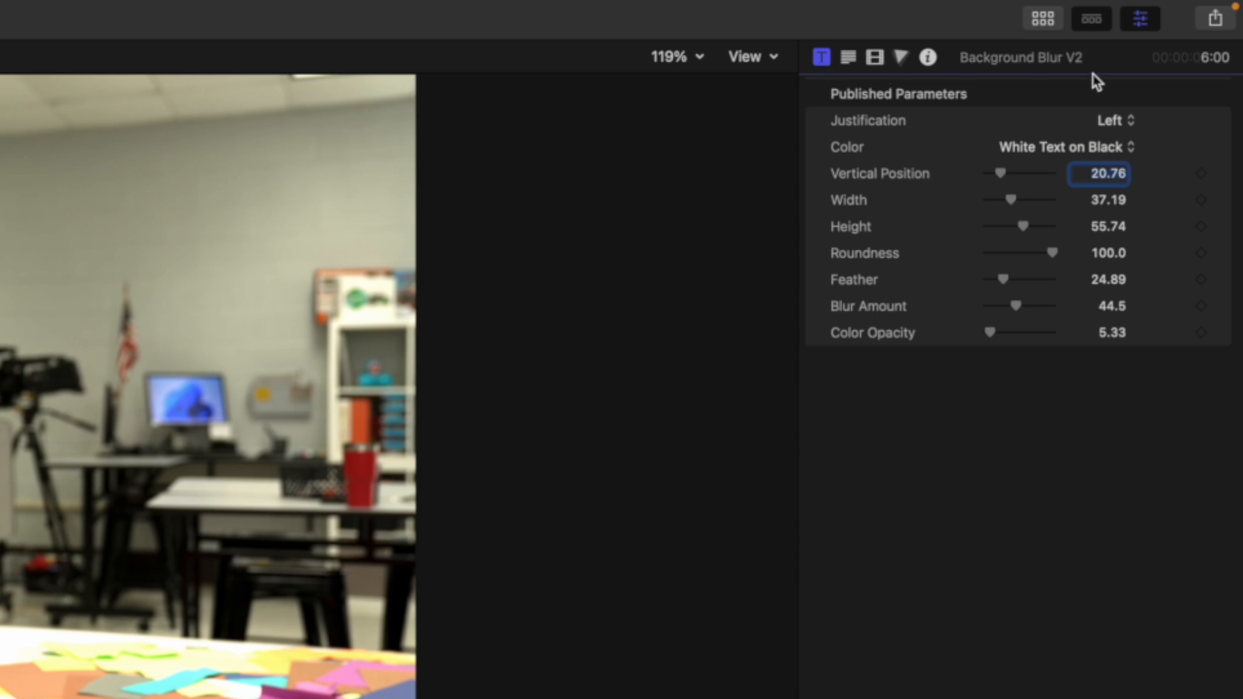
{"action": "left_click", "coordinate": [1128, 123]}
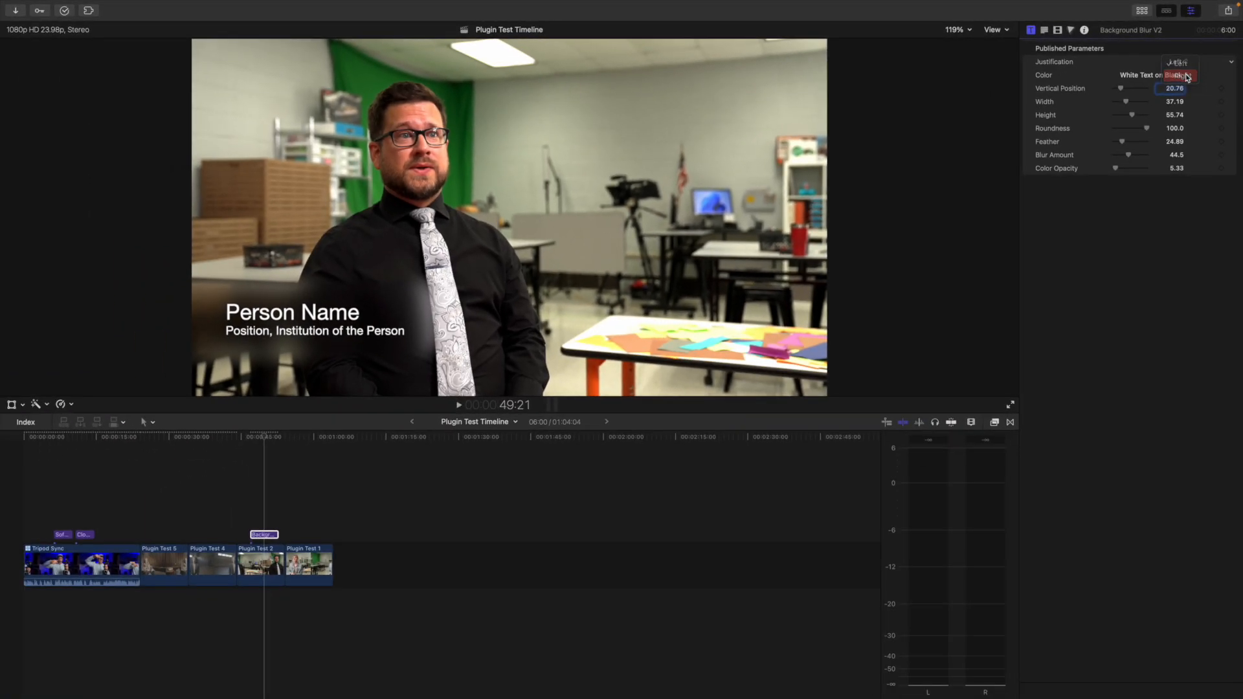
{"action": "left_click", "coordinate": [1188, 77]}
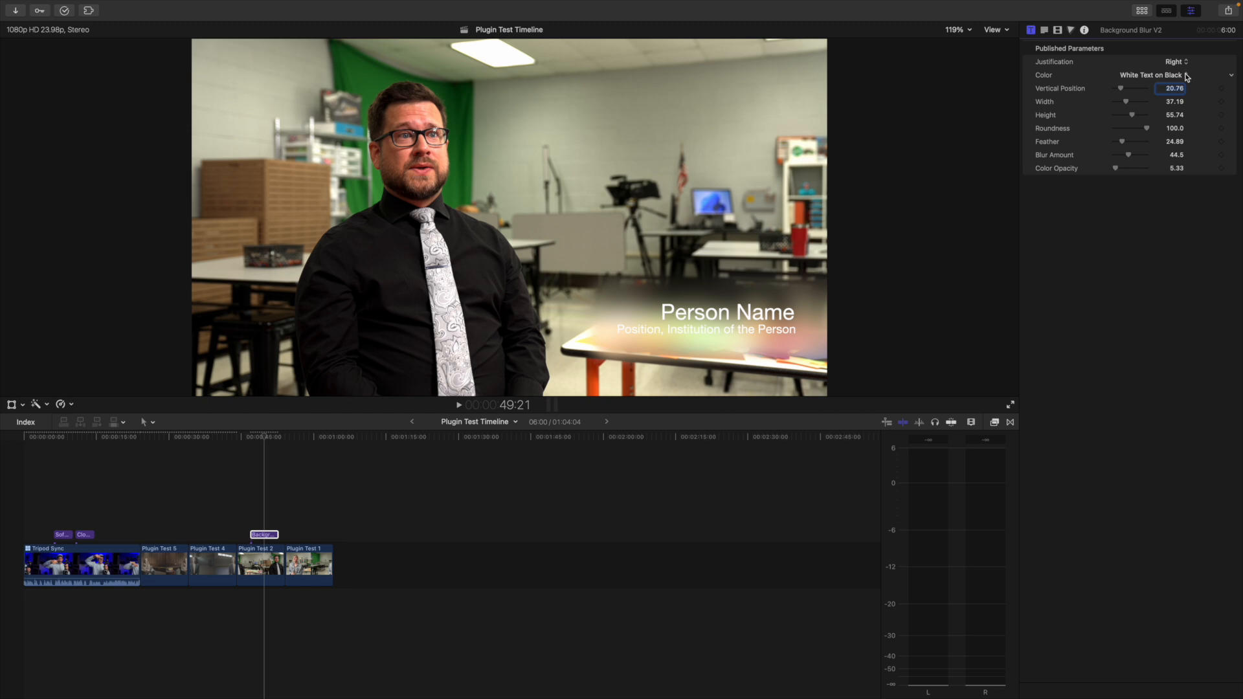
{"action": "left_click", "coordinate": [1183, 65]}
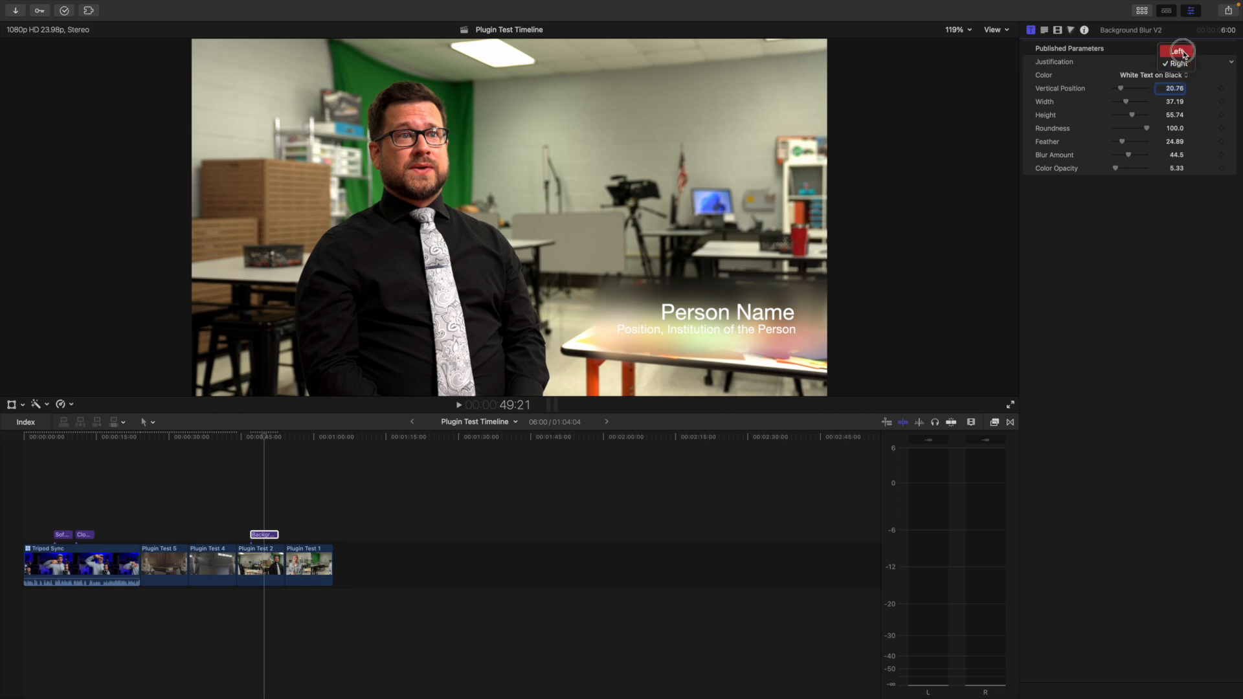
{"action": "left_click", "coordinate": [1184, 51]}
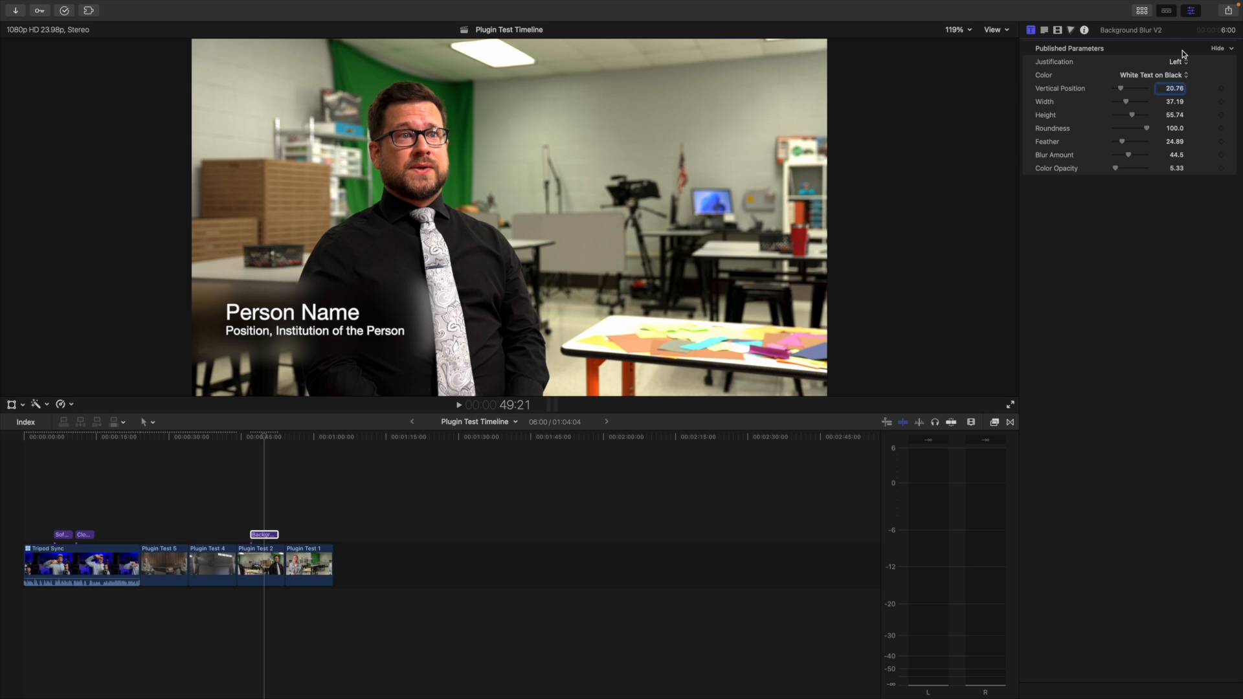
{"action": "left_click", "coordinate": [1185, 65]}
{"action": "left_click", "coordinate": [1187, 77]}
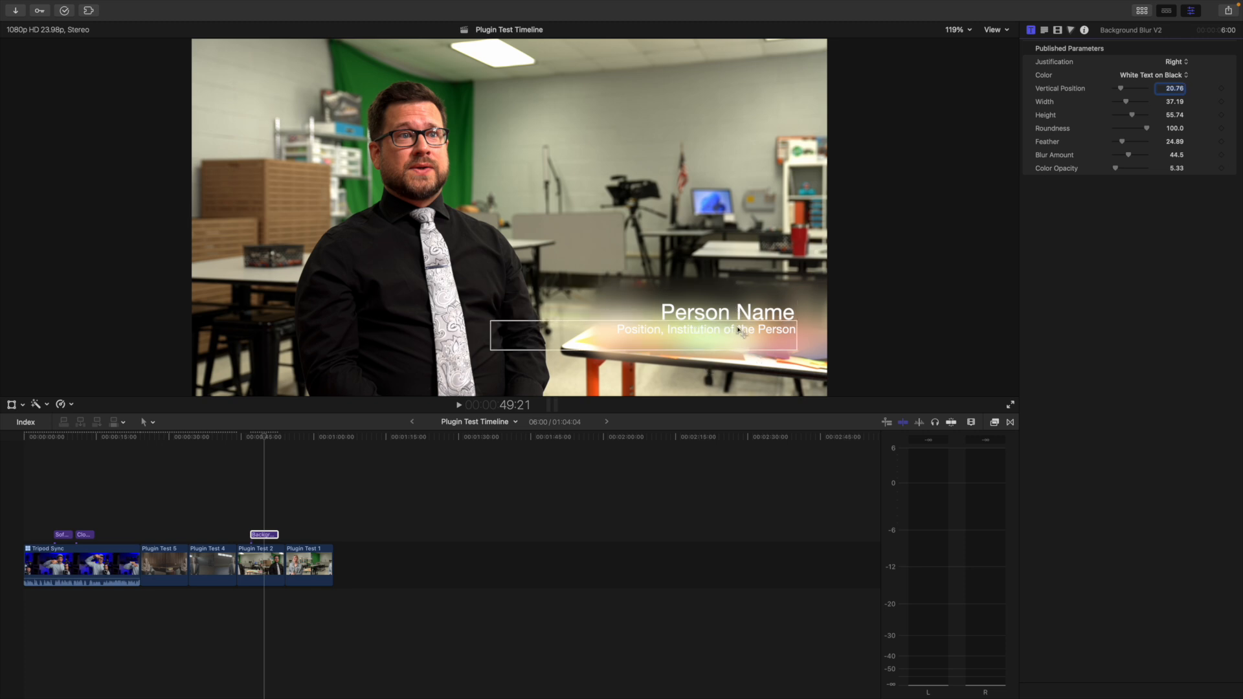
Set the title's Color to Black Text on White and its Vertical Position to 15.92
{"action": "left_click", "coordinate": [1127, 75]}
{"action": "left_click", "coordinate": [1142, 88]}
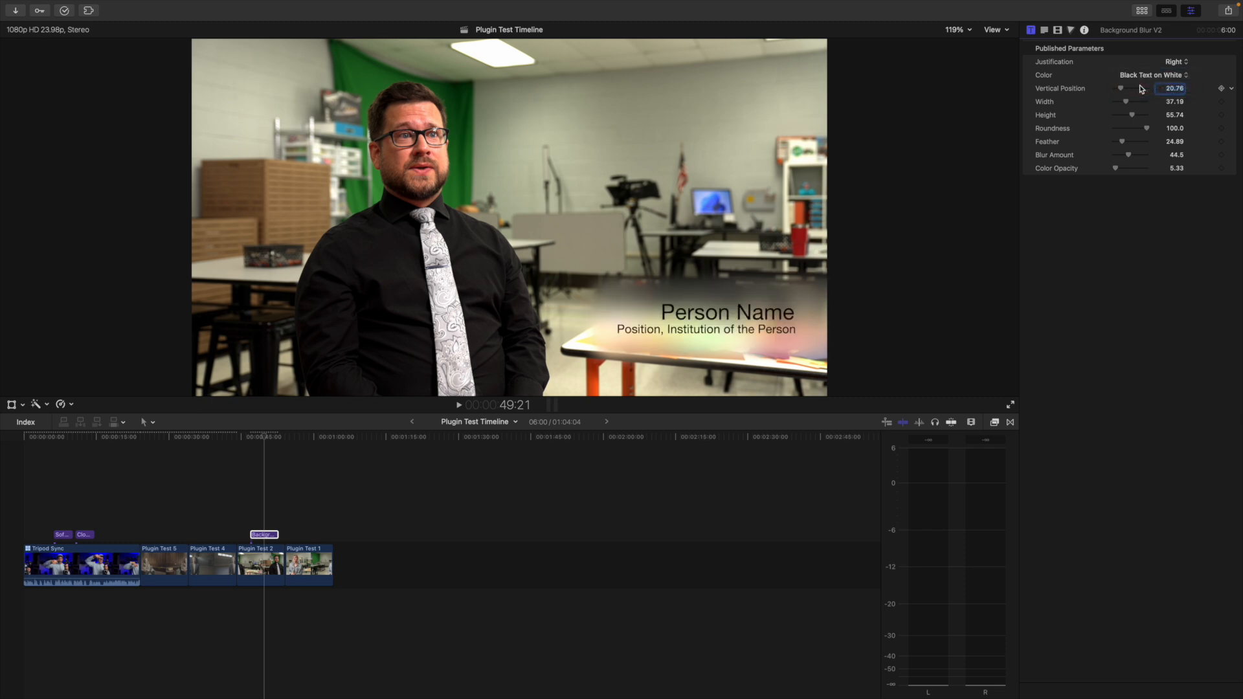
{"action": "left_click_drag", "start_coordinate": [1123, 92], "coordinate": [1121, 91]}
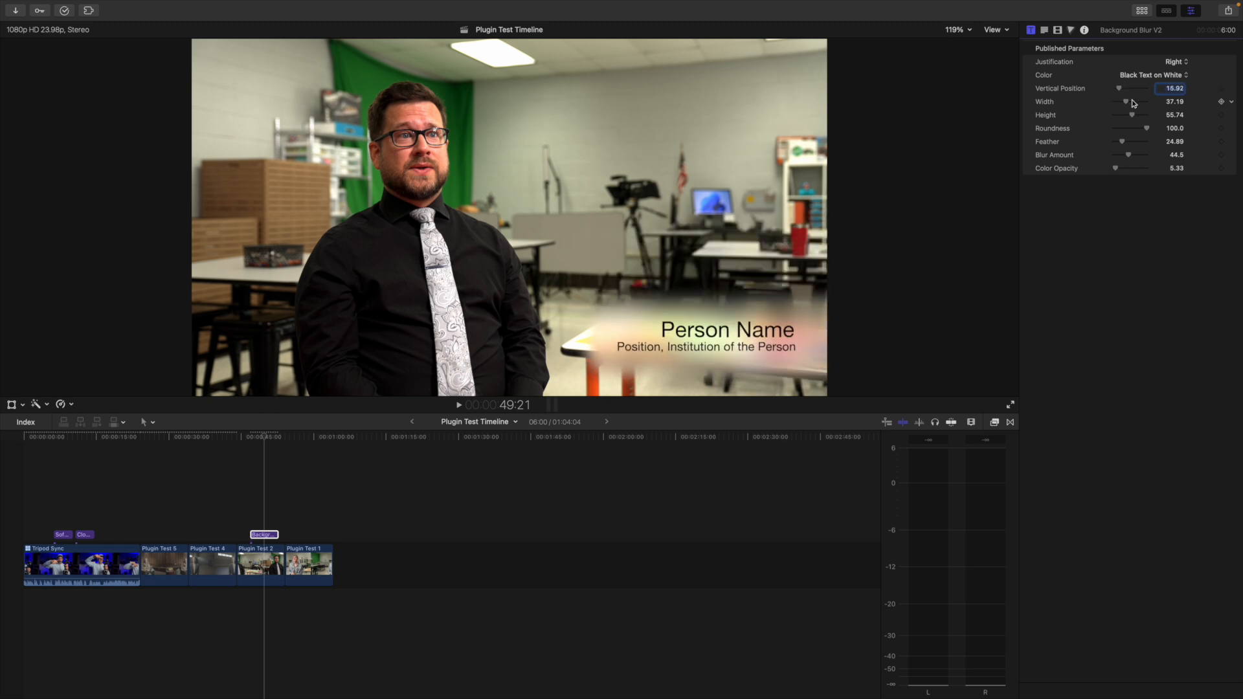
Adjust the blur box to Width 38.0, Height 46.42, Roundness 79.57, Feather 16.0, Blur Amount 12.61 and Color Opacity 11.79
{"action": "left_click_drag", "start_coordinate": [1127, 104], "coordinate": [1096, 144]}
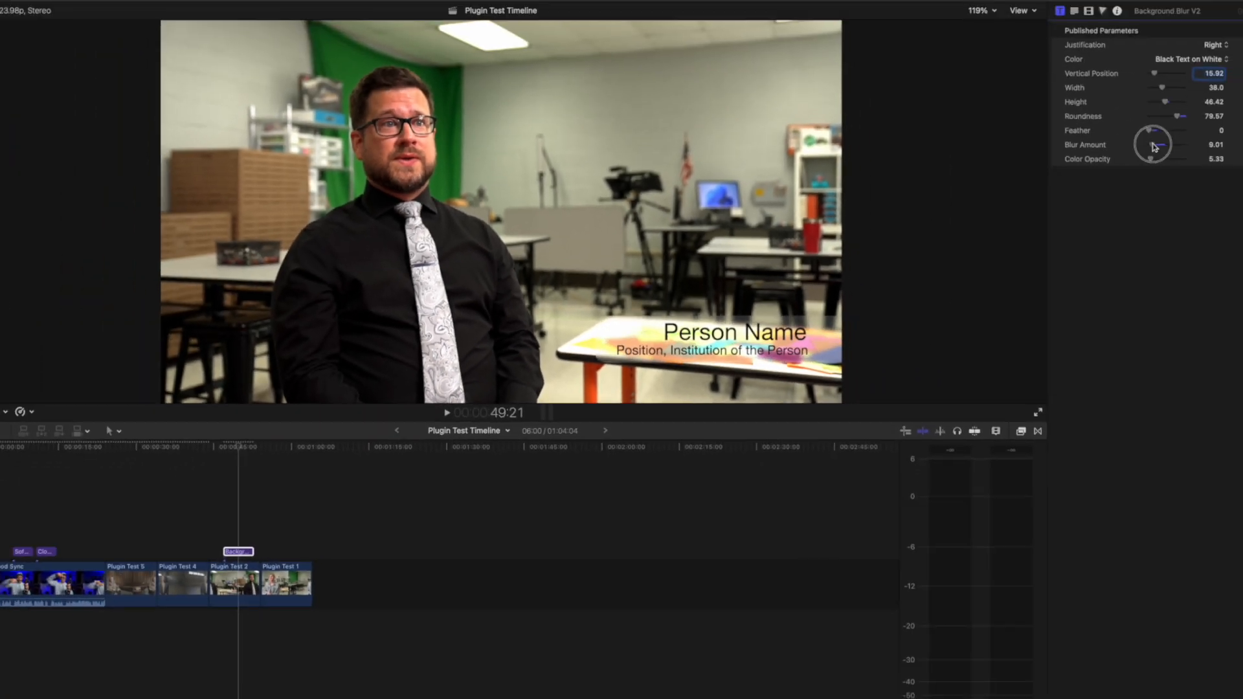
{"action": "left_click_drag", "start_coordinate": [1115, 156], "coordinate": [1158, 173]}
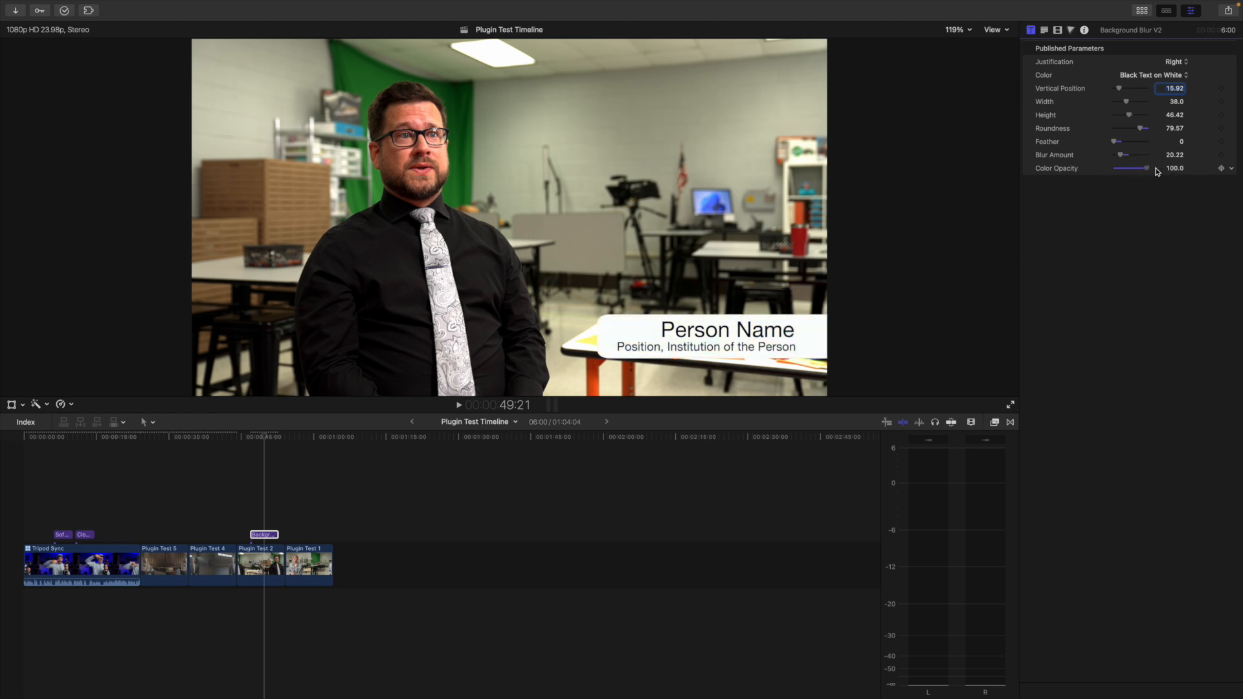
{"action": "left_click", "coordinate": [1157, 172]}
{"action": "left_click_drag", "start_coordinate": [1157, 172], "coordinate": [1119, 141]}
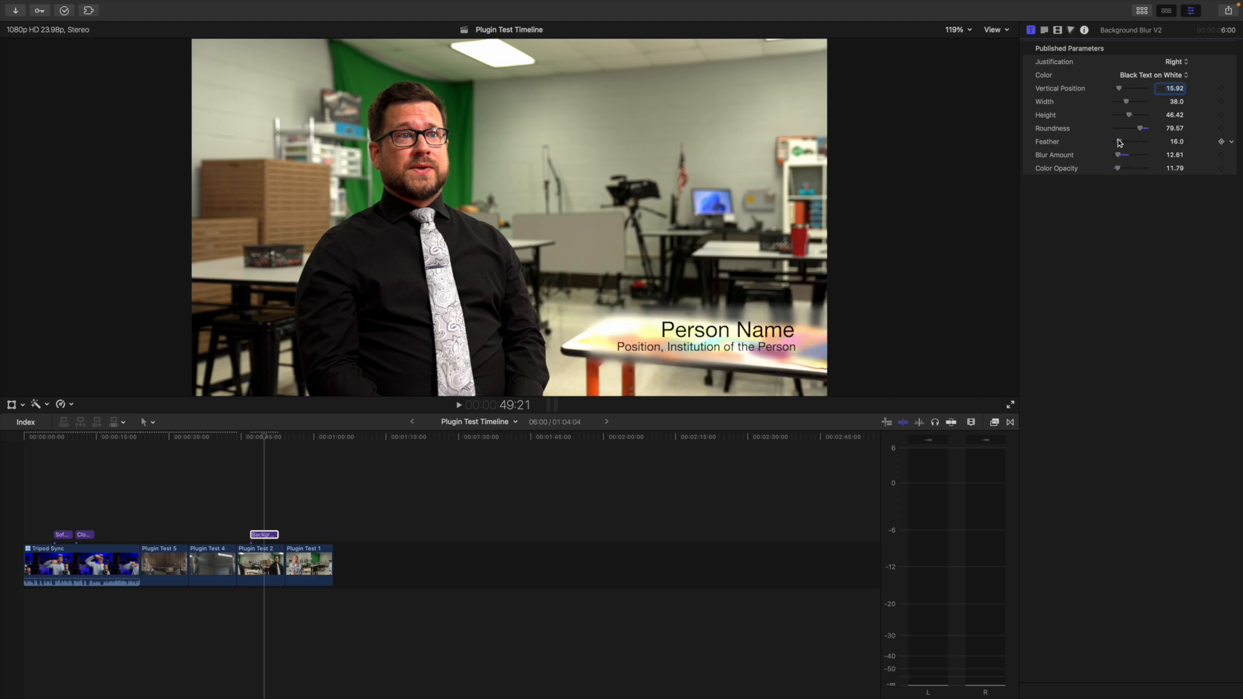
Play the start and end of the Background Blur V2 title to review its fade-in and fade-out
{"action": "key", "text": "super+equal"}
{"action": "key", "text": "super+equal"}
{"action": "key", "text": "super+equal"}
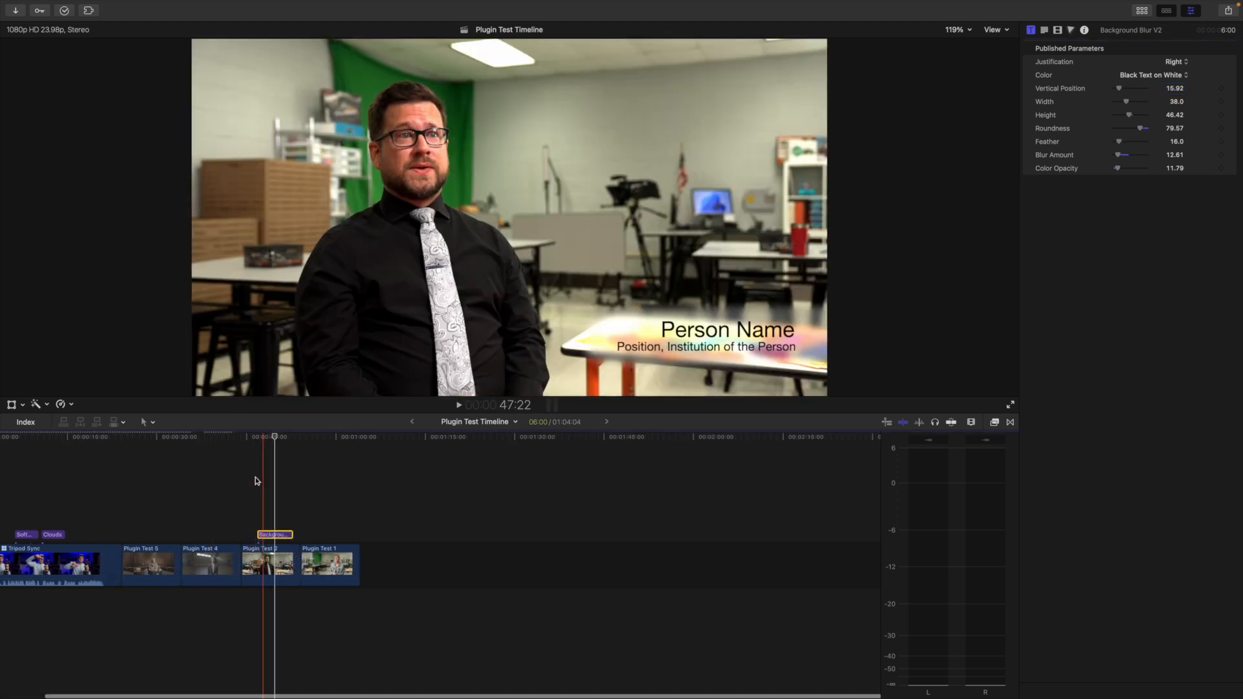
{"action": "key", "text": "super+equal"}
{"action": "key", "text": "super+equal"}
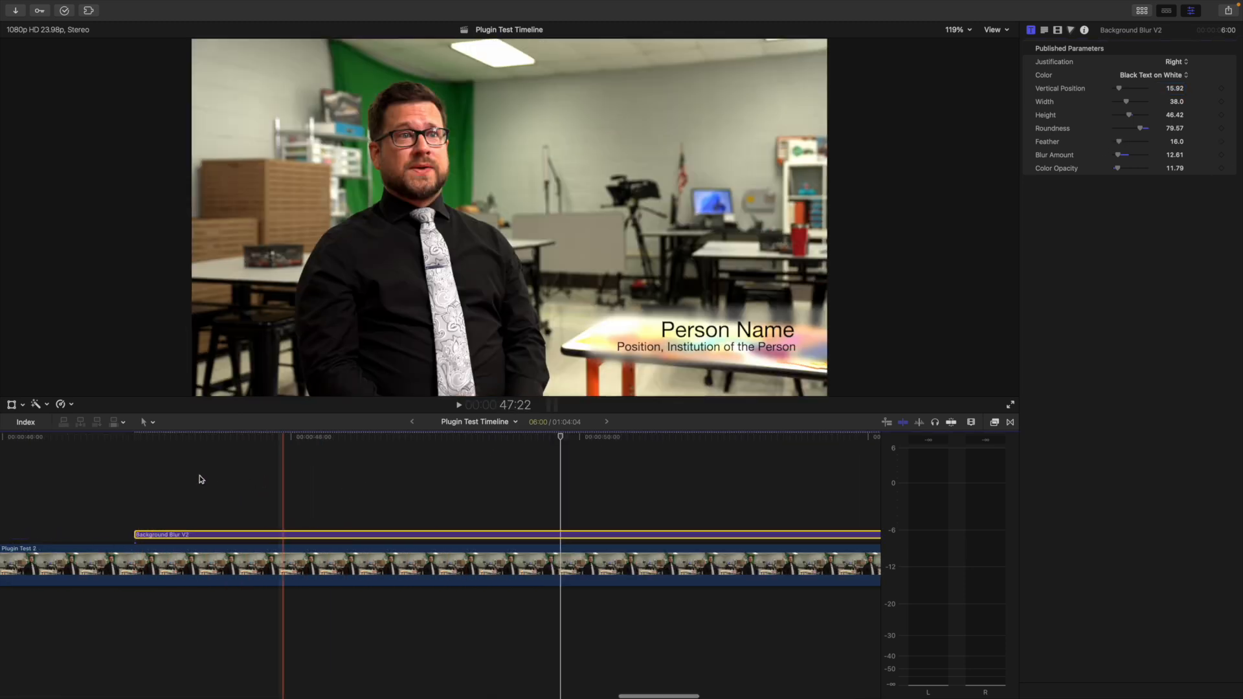
{"action": "left_click", "coordinate": [99, 475]}
{"action": "key", "text": "space"}
{"action": "key", "text": "space"}
{"action": "scroll", "coordinate": [248, 461], "scroll_direction": "right", "scroll_amount": 8}
{"action": "key", "text": "space"}
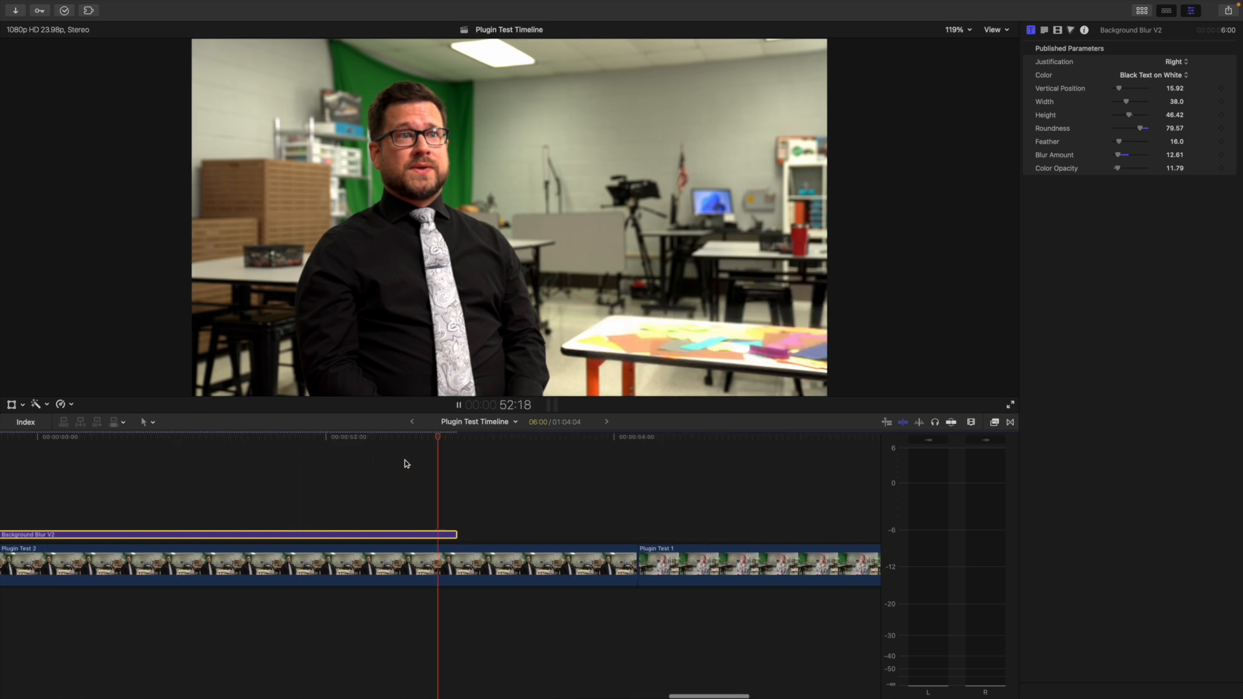
{"action": "key", "text": "space"}
Trim the end of the title over Plugin Test 2 to a 4:03 duration, then extend its end toward Plugin Test 1
{"action": "left_click_drag", "start_coordinate": [456, 535], "coordinate": [185, 561]}
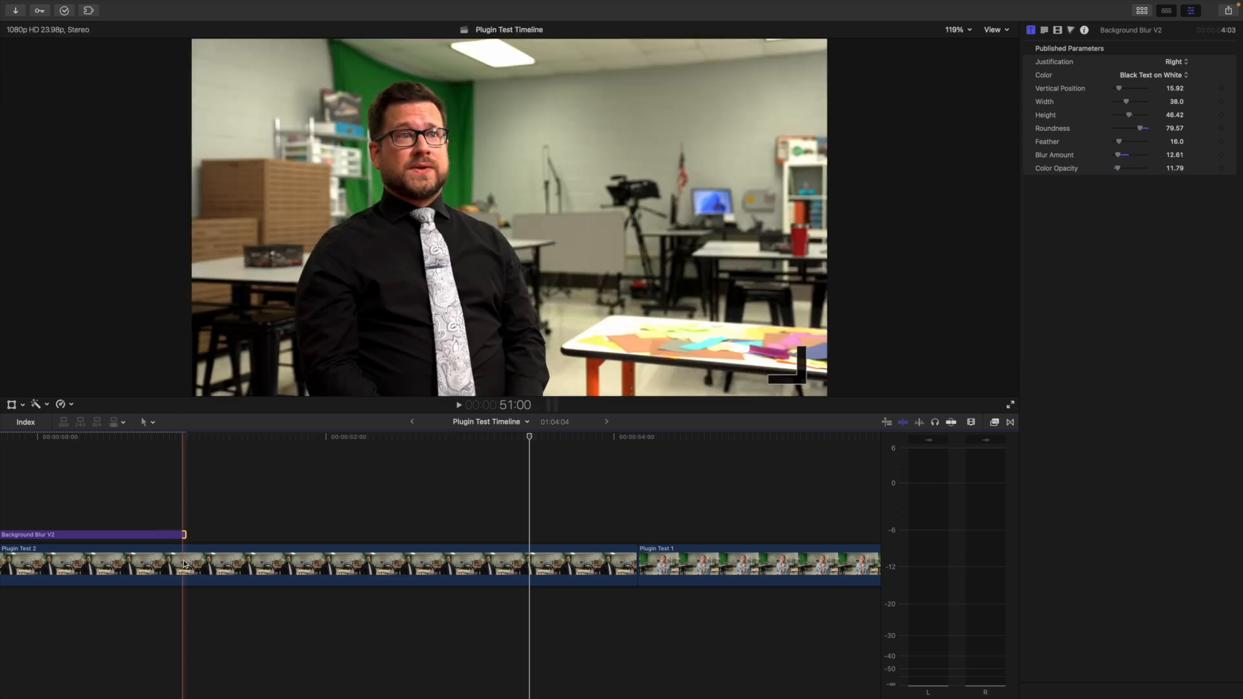
{"action": "scroll", "coordinate": [259, 479], "scroll_direction": "left", "scroll_amount": 5}
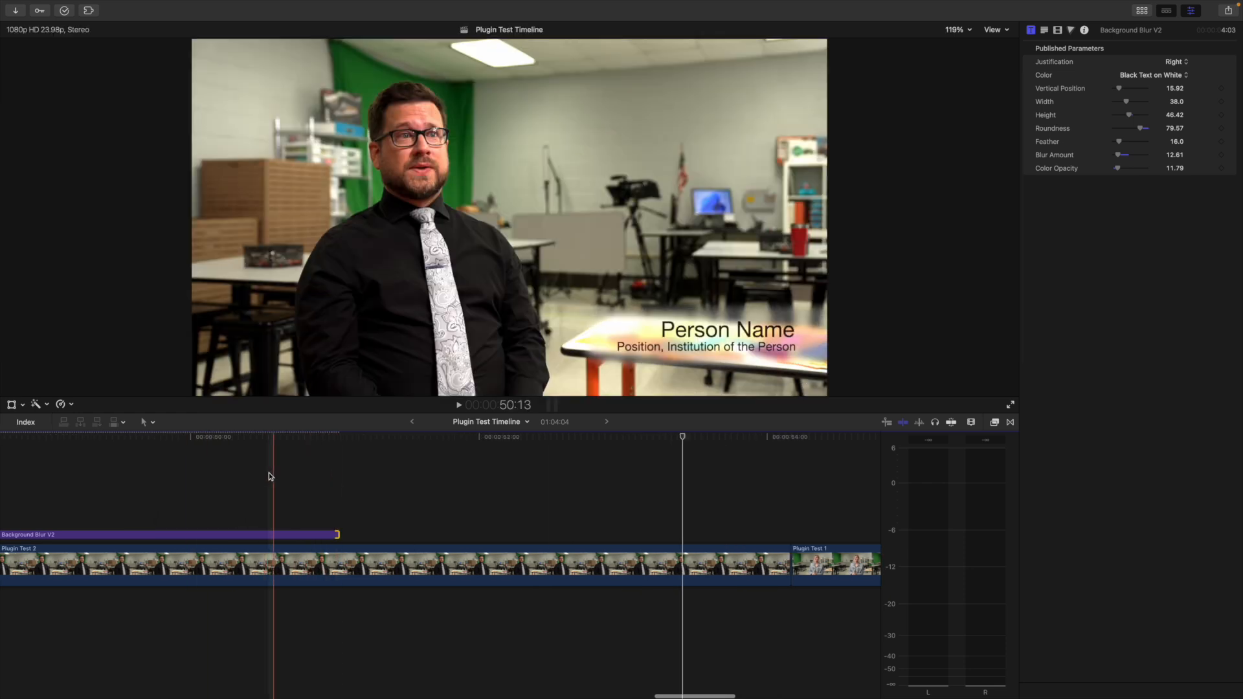
{"action": "scroll", "coordinate": [270, 478], "scroll_direction": "left", "scroll_amount": 8}
{"action": "scroll", "coordinate": [269, 477], "scroll_direction": "left", "scroll_amount": 5}
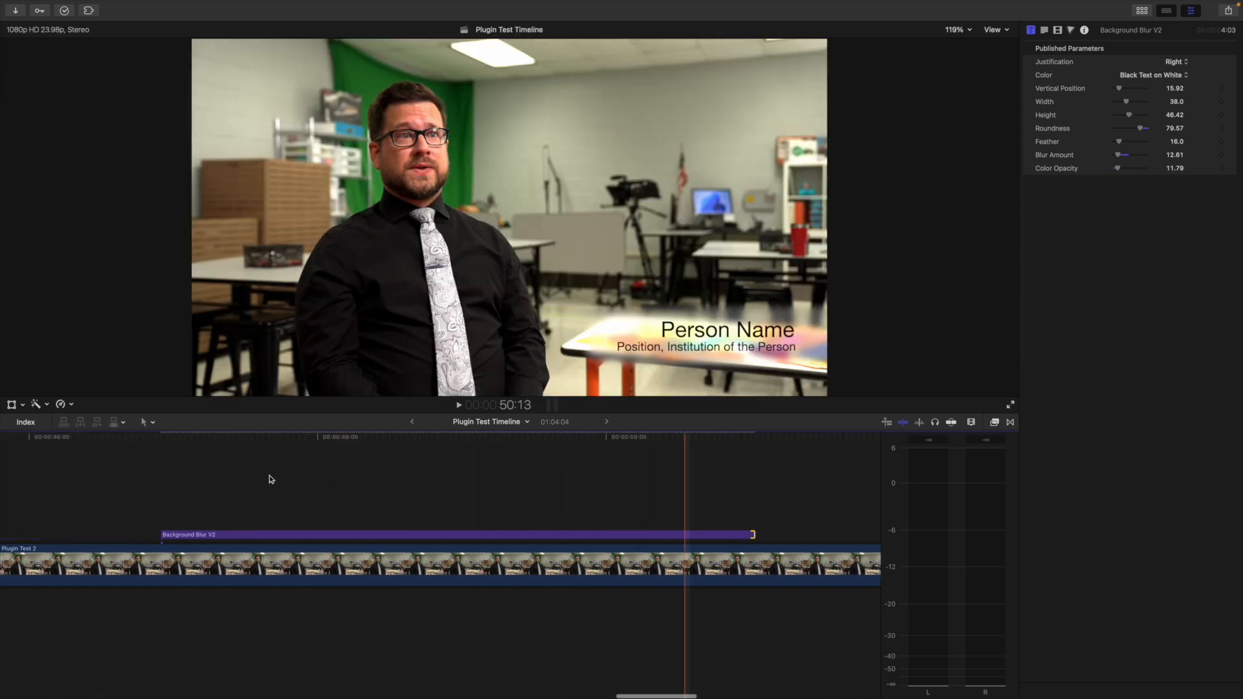
{"action": "scroll", "coordinate": [650, 447], "scroll_direction": "down", "scroll_amount": 3}
{"action": "scroll", "coordinate": [649, 447], "scroll_direction": "down", "scroll_amount": 3}
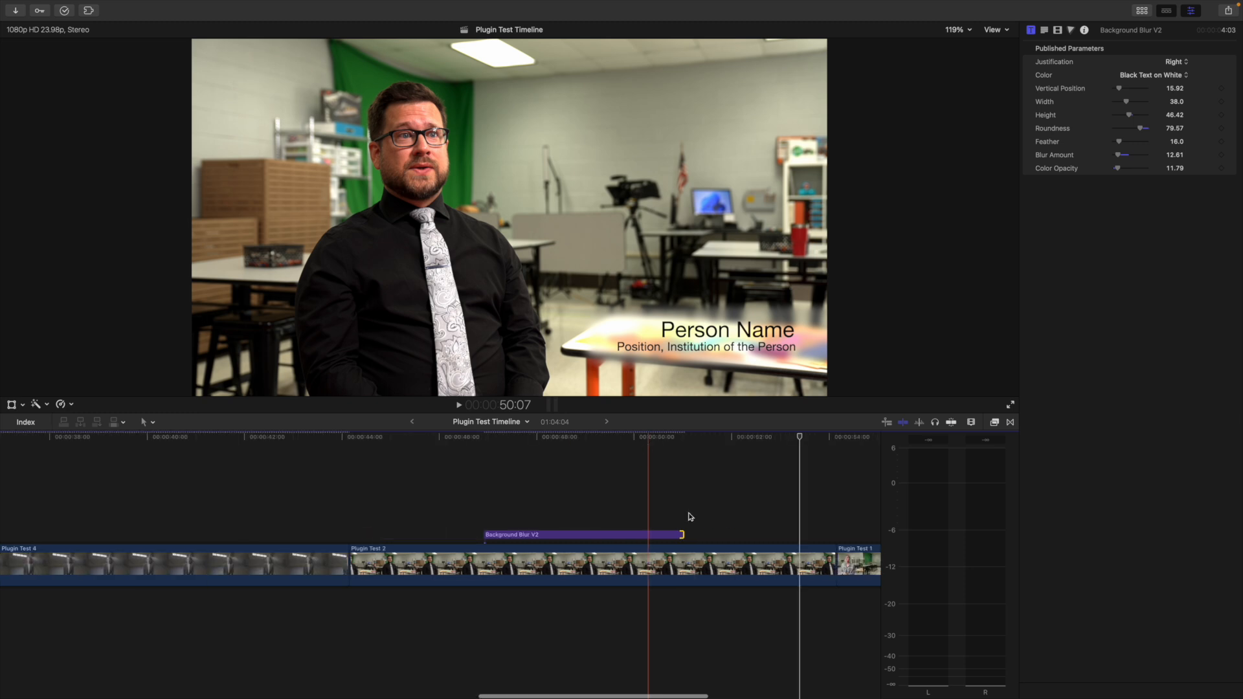
{"action": "left_click_drag", "start_coordinate": [689, 535], "coordinate": [858, 480]}
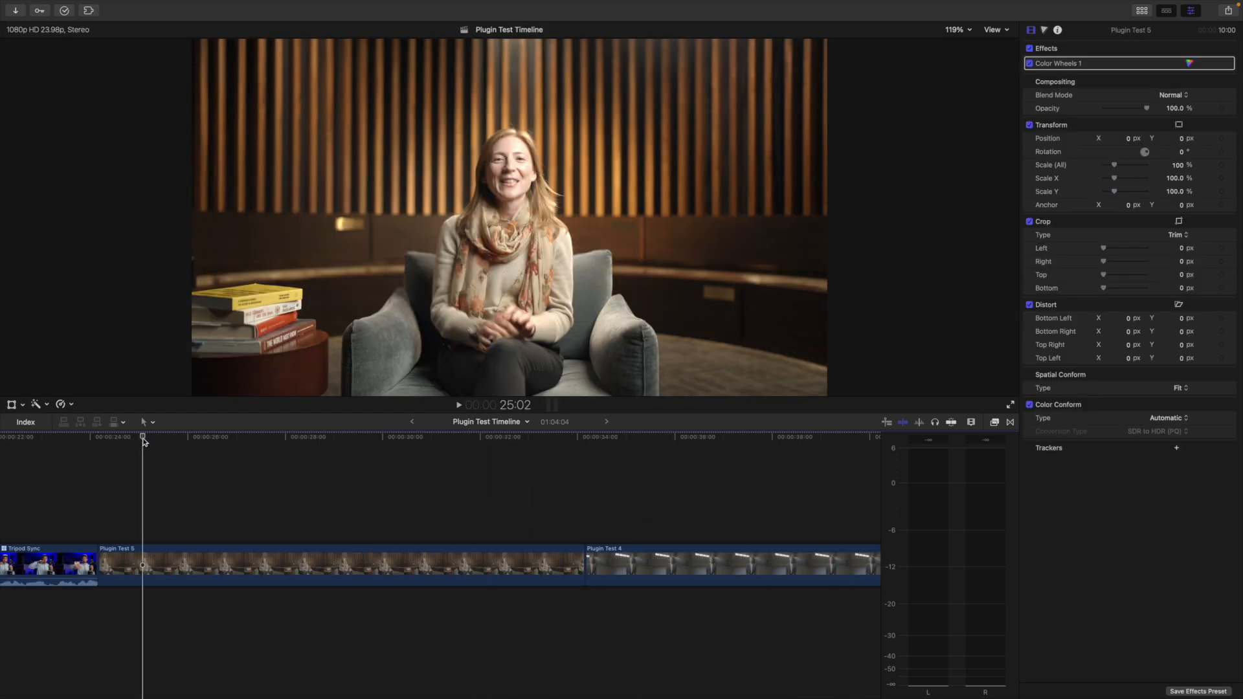
Place another Background Blur V2 title above the Plugin Test 5 clip and put the playhead at 29:02
{"action": "key", "text": "ctrl+super+1"}
{"action": "left_click_drag", "start_coordinate": [285, 107], "coordinate": [186, 535]}
{"action": "left_click", "coordinate": [254, 437]}
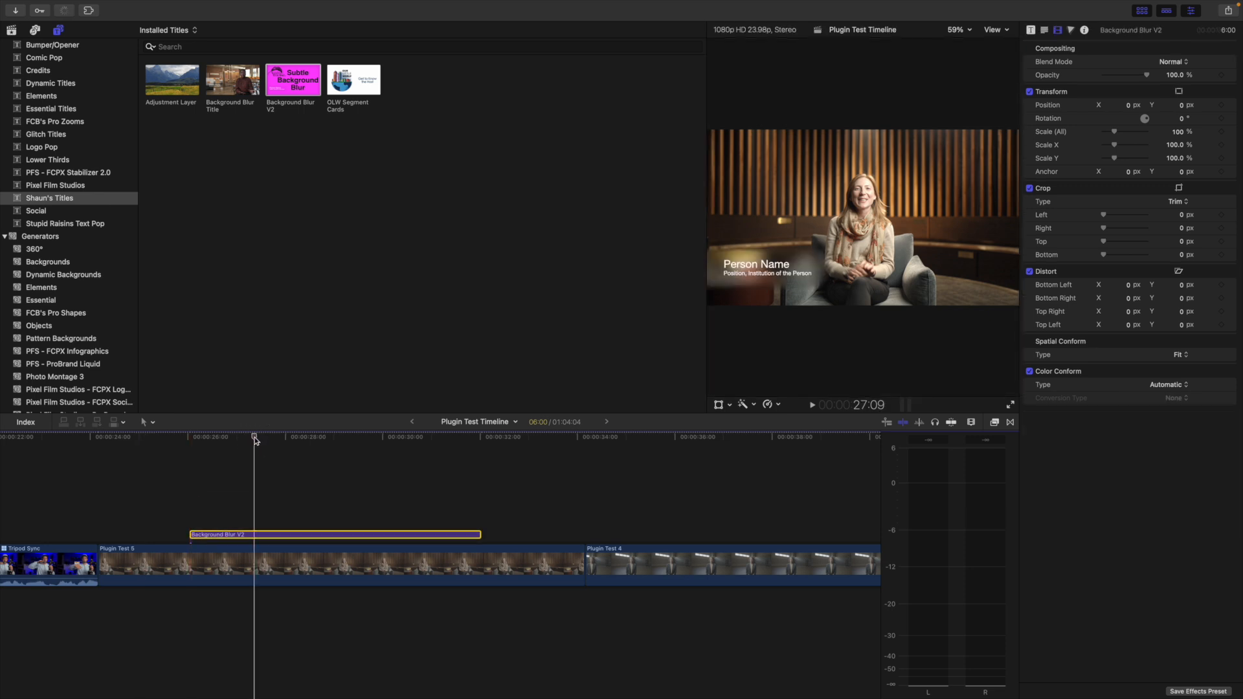
{"action": "key", "text": "ctrl+super+1"}
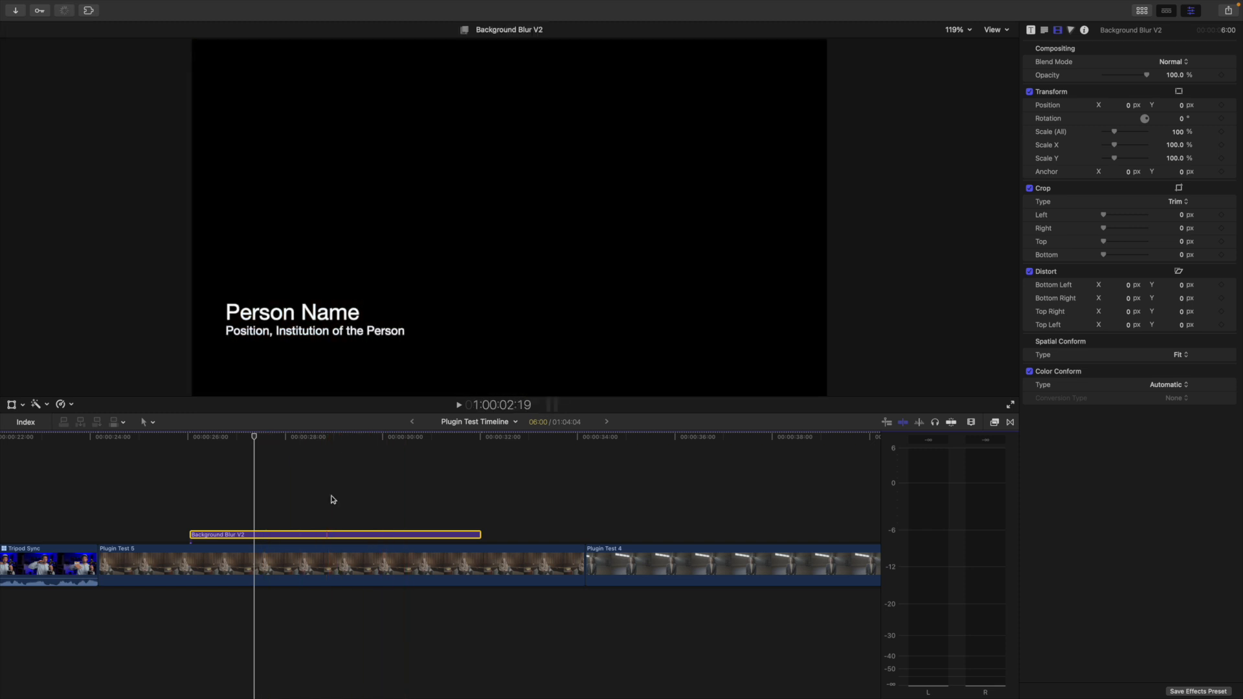
{"action": "left_click", "coordinate": [340, 438]}
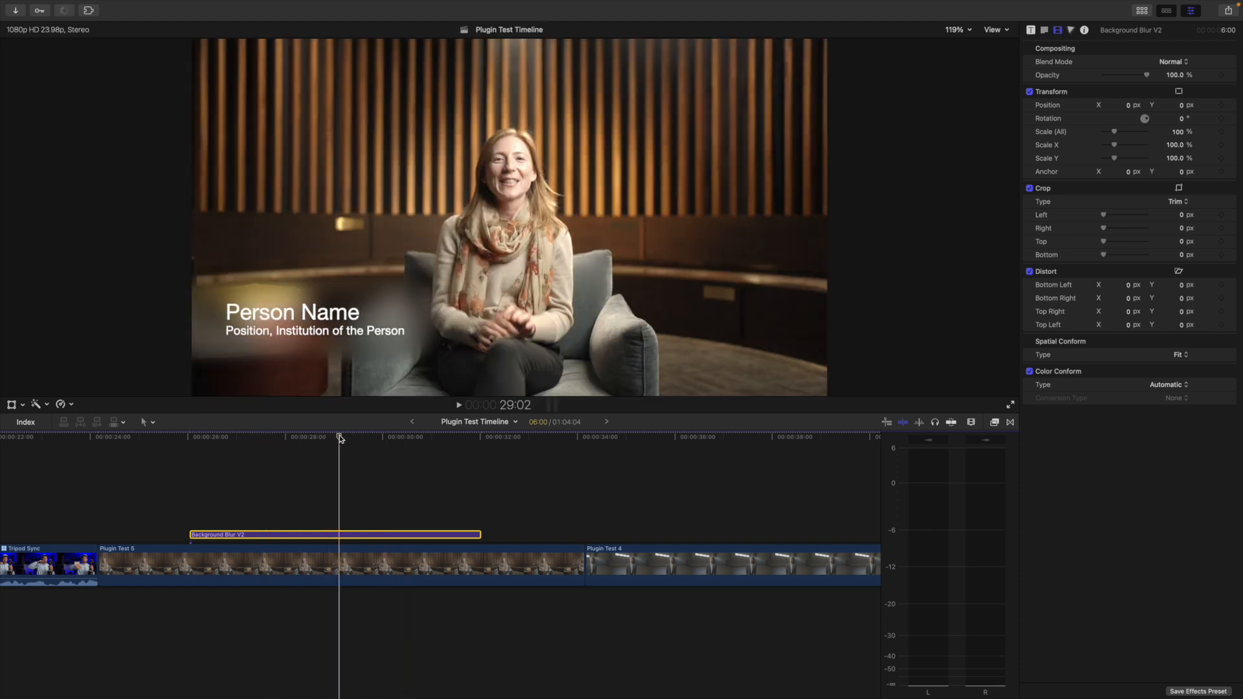
Set the Justification of the title over Plugin Test 5 to Right in its published parameters
{"action": "left_click", "coordinate": [1031, 30]}
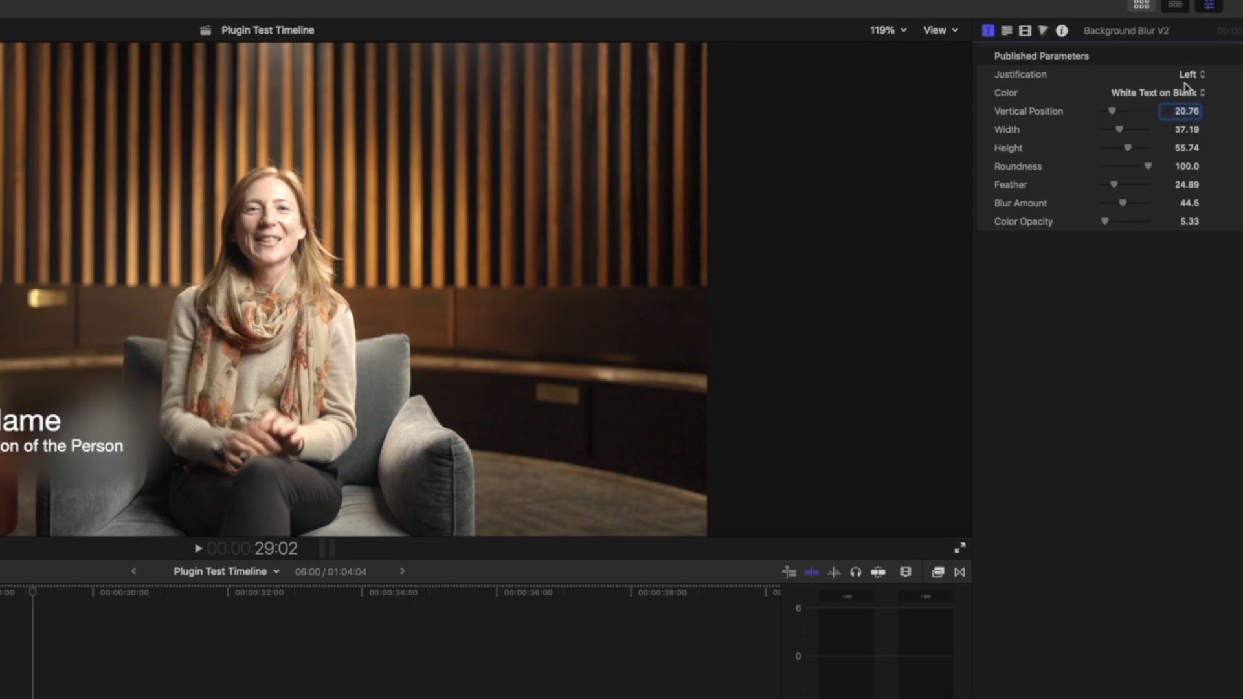
{"action": "left_click", "coordinate": [1190, 75]}
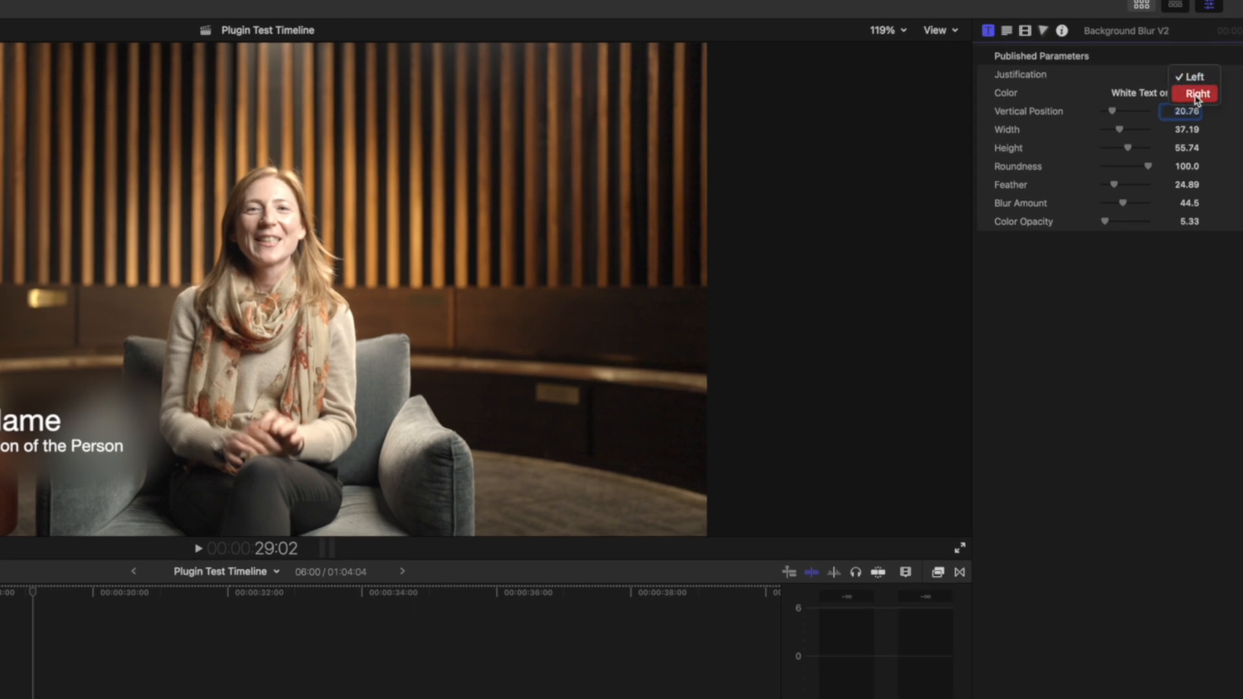
{"action": "left_click", "coordinate": [1197, 95]}
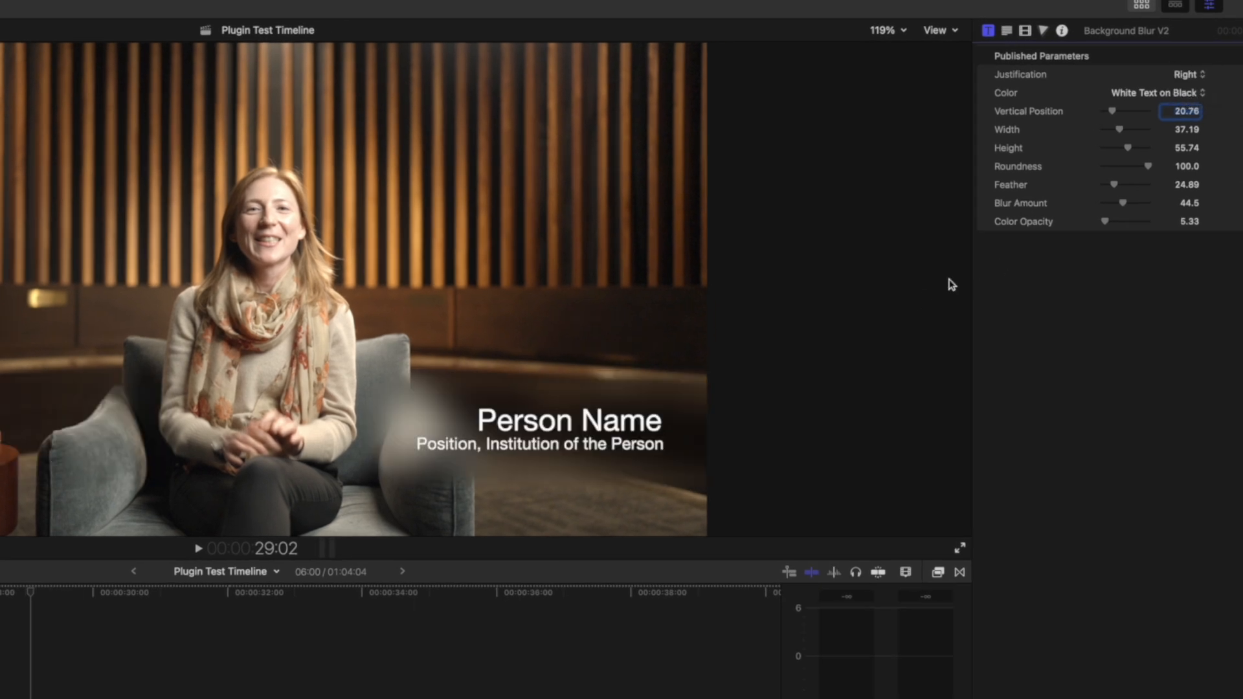
Set the title's Vertical Position to 26.91, Width to 36.65, Height to 48.54 and Blur Amount to 16.12
{"action": "left_click_drag", "start_coordinate": [1132, 150], "coordinate": [1117, 115]}
{"action": "left_click_drag", "start_coordinate": [1129, 132], "coordinate": [1122, 135]}
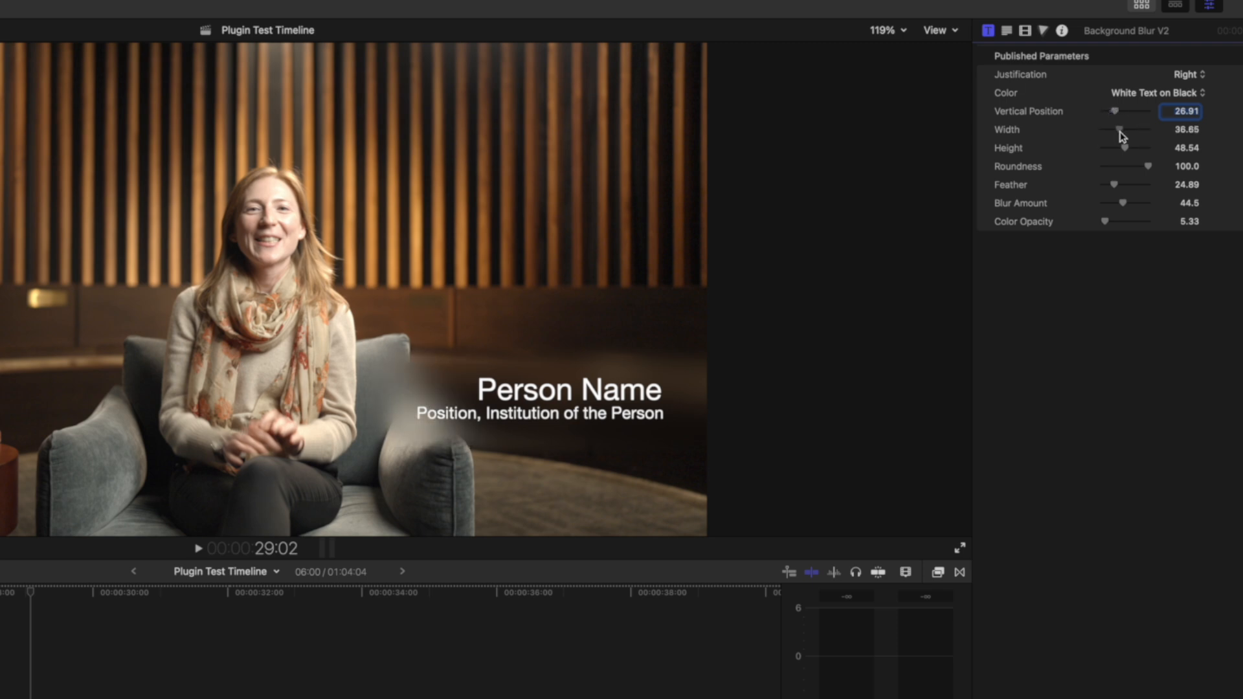
{"action": "left_click", "coordinate": [1124, 203]}
{"action": "left_click_drag", "start_coordinate": [1127, 205], "coordinate": [1079, 213]}
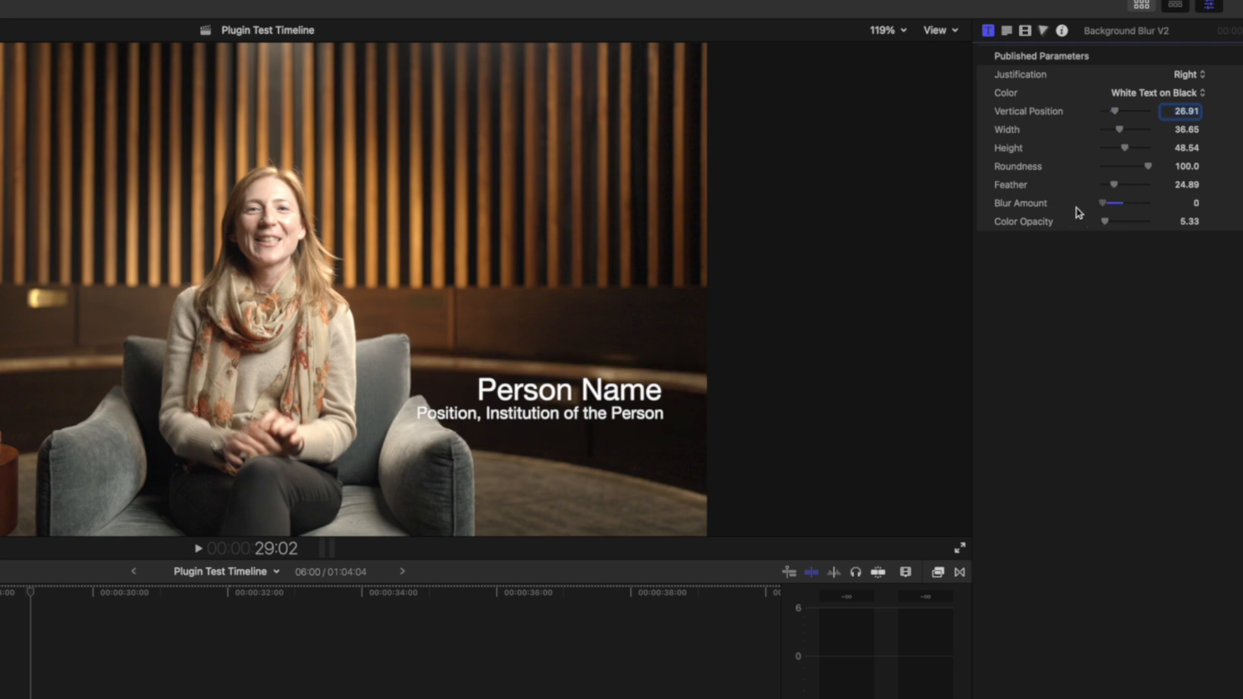
{"action": "left_click_drag", "start_coordinate": [1080, 209], "coordinate": [1111, 212]}
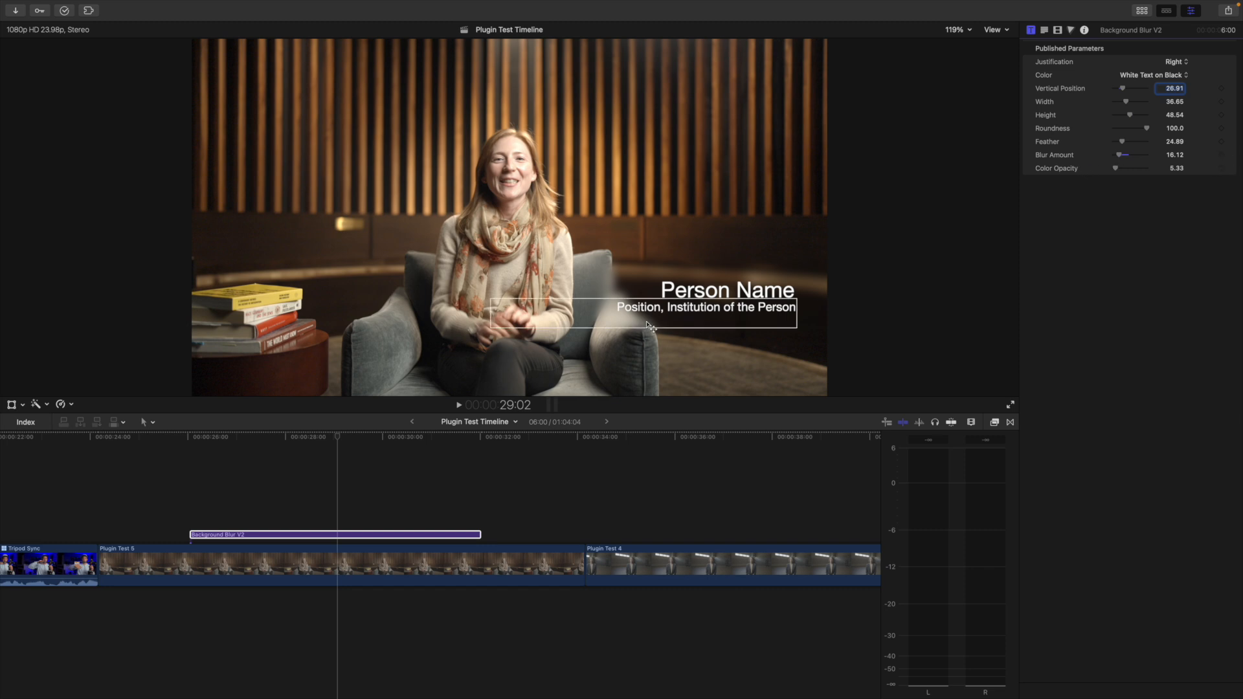
Change the font of the title's Person Name line to Helsinki
{"action": "double_click", "coordinate": [696, 291]}
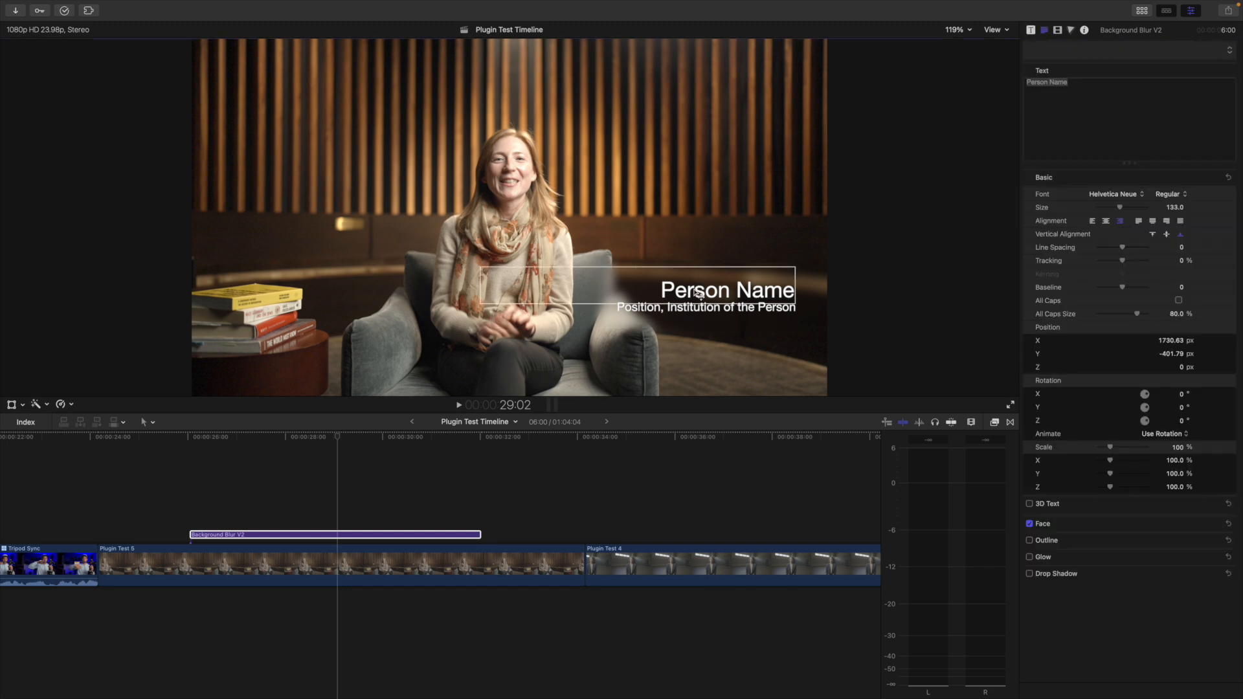
{"action": "triple_click", "coordinate": [1119, 84]}
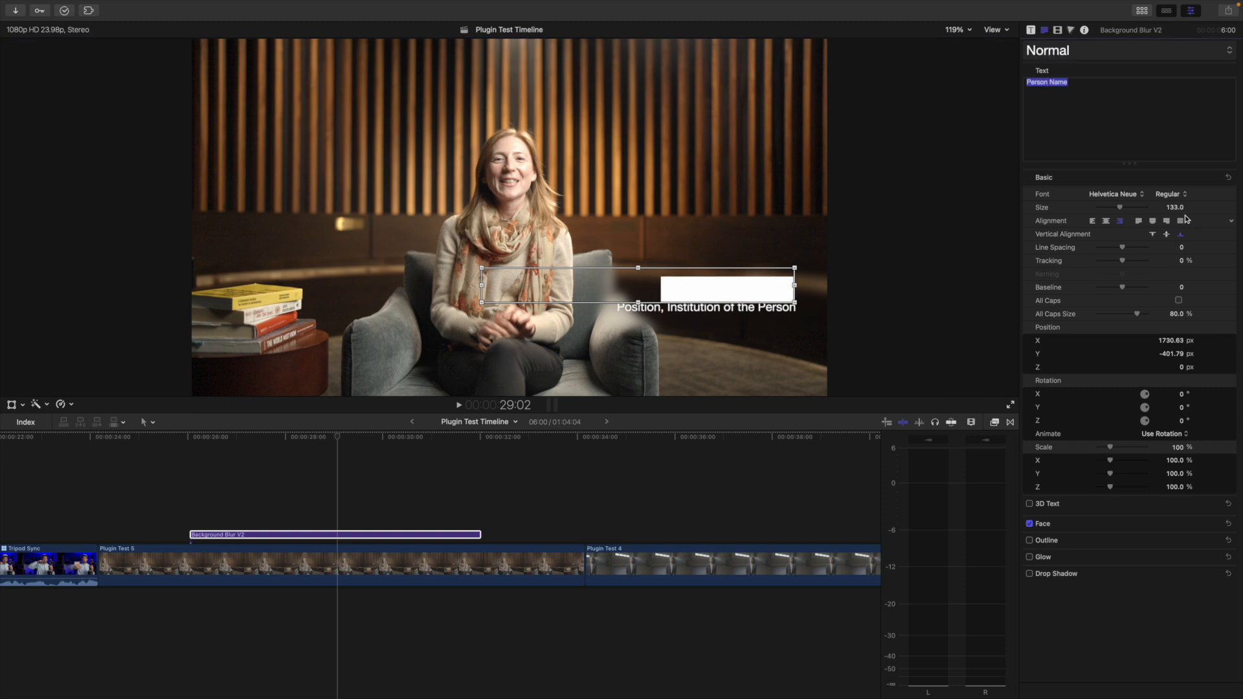
{"action": "left_click", "coordinate": [1144, 198]}
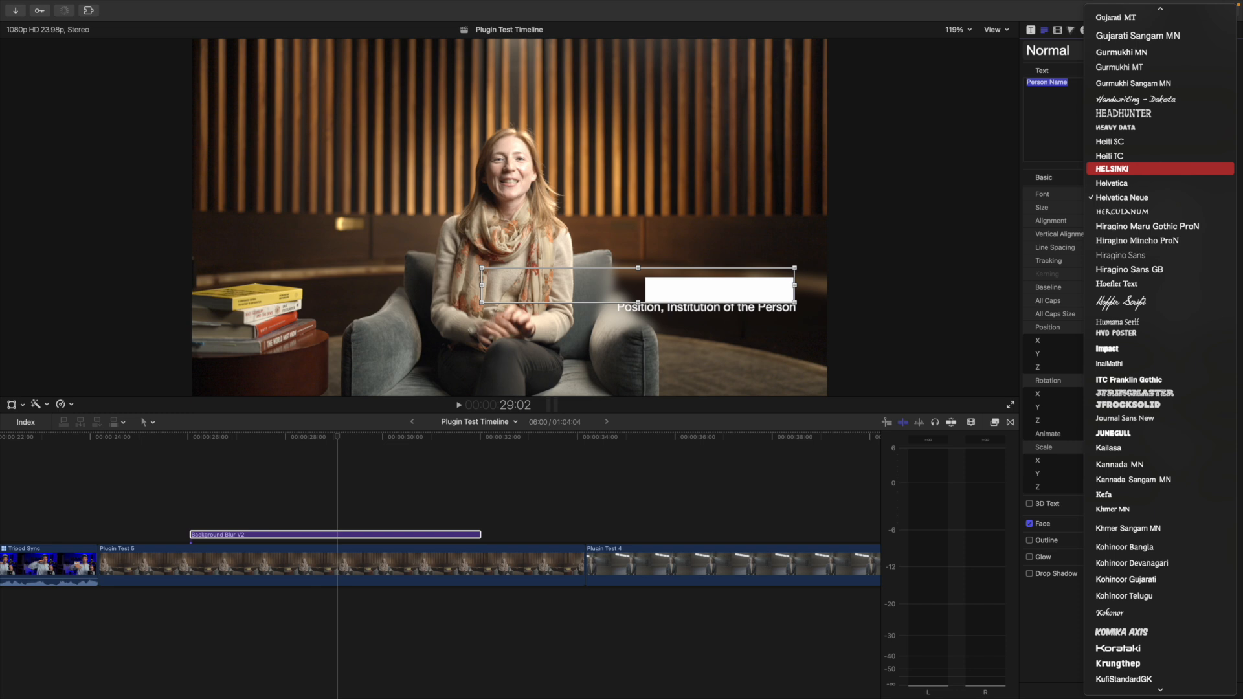
{"action": "left_click", "coordinate": [1134, 168]}
Color the face of the Person Name text red and move the playhead to 30:01 within the title
{"action": "left_click", "coordinate": [1216, 524]}
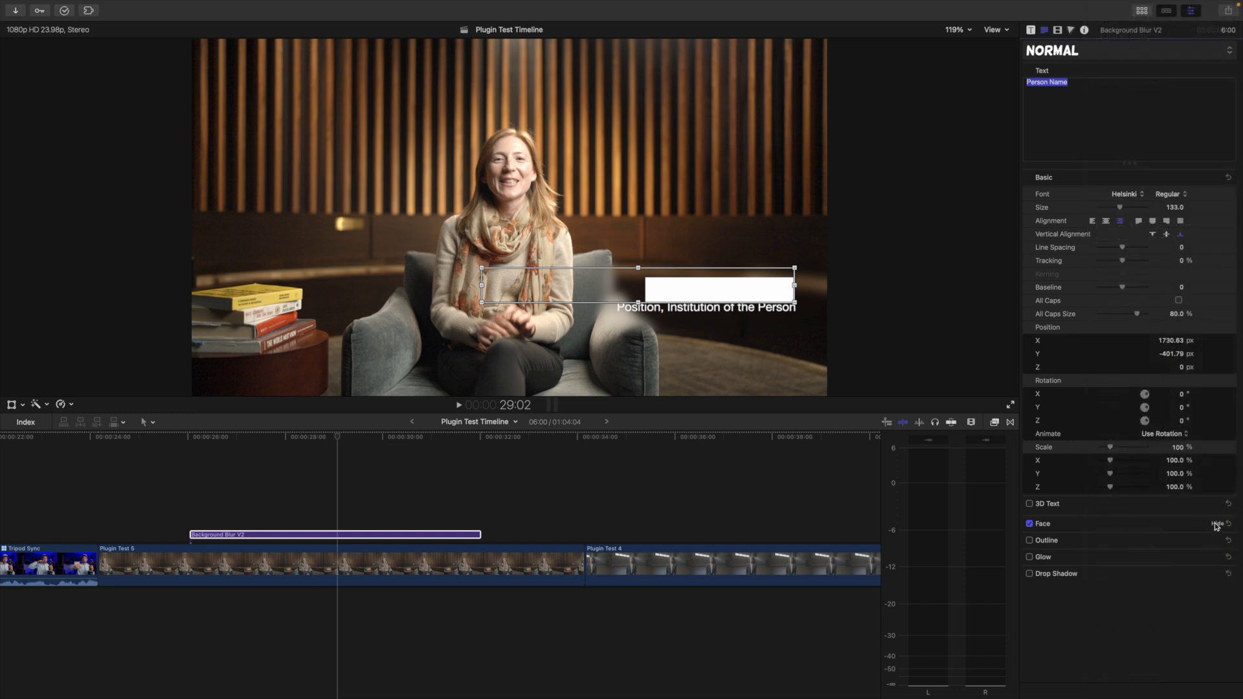
{"action": "left_click", "coordinate": [1173, 551]}
{"action": "left_click", "coordinate": [1160, 241]}
{"action": "left_click", "coordinate": [363, 437]}
{"action": "left_click", "coordinate": [385, 437]}
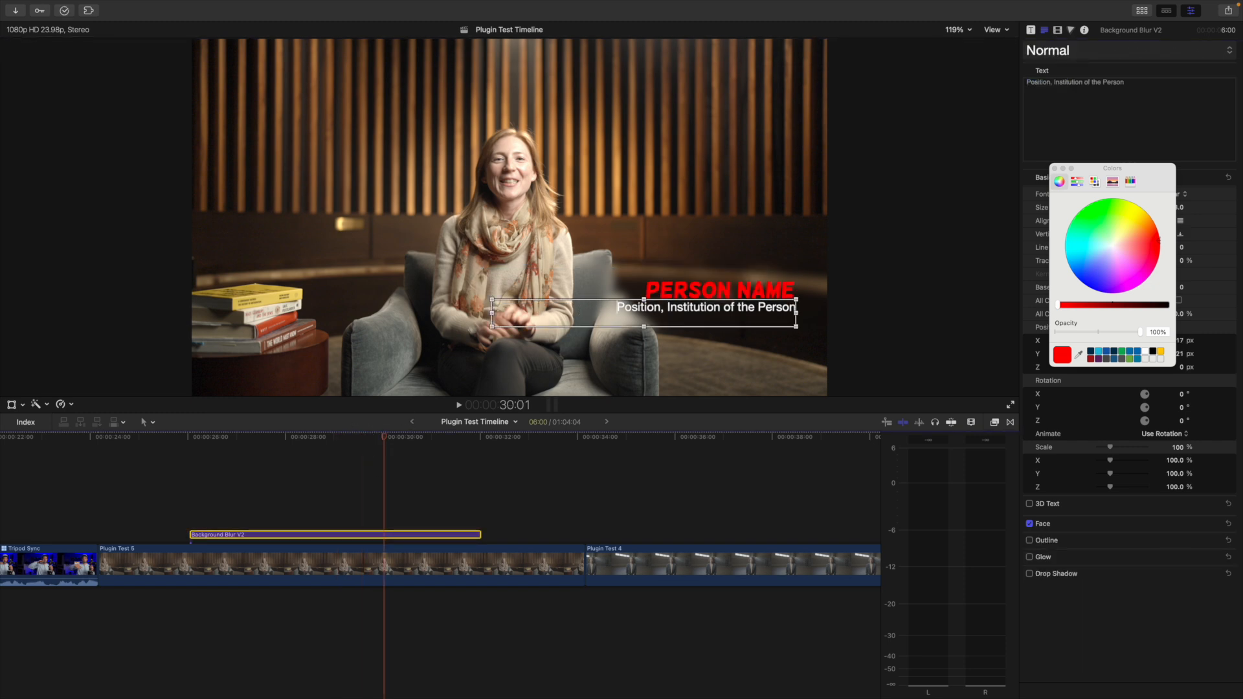
Select the title's "Position, Institution of the Person" line for editing
{"action": "double_click", "coordinate": [710, 311]}
{"action": "left_click", "coordinate": [708, 307]}
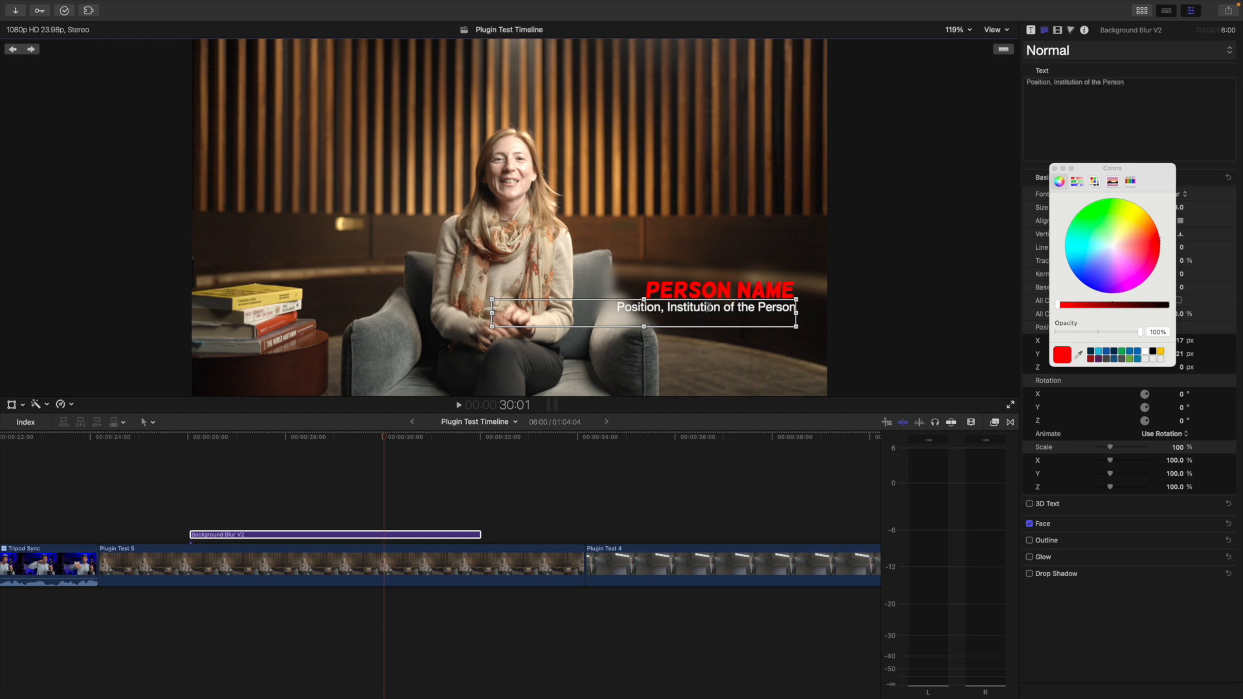